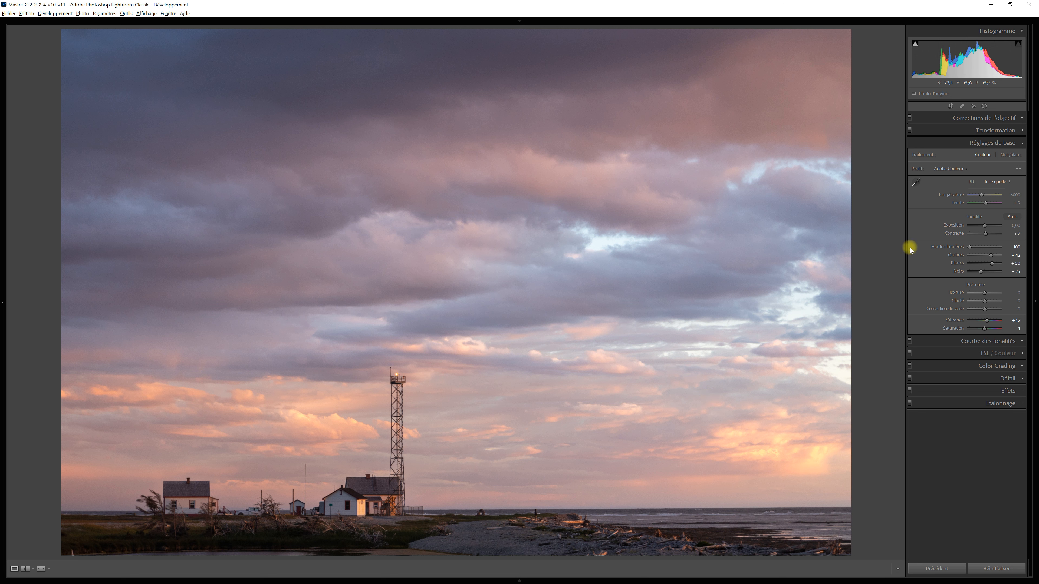
- Reset the global highlights and shadows to 0, and add a sky selection mask with exposure −1.06 and highlights 33
double_click(962, 246)
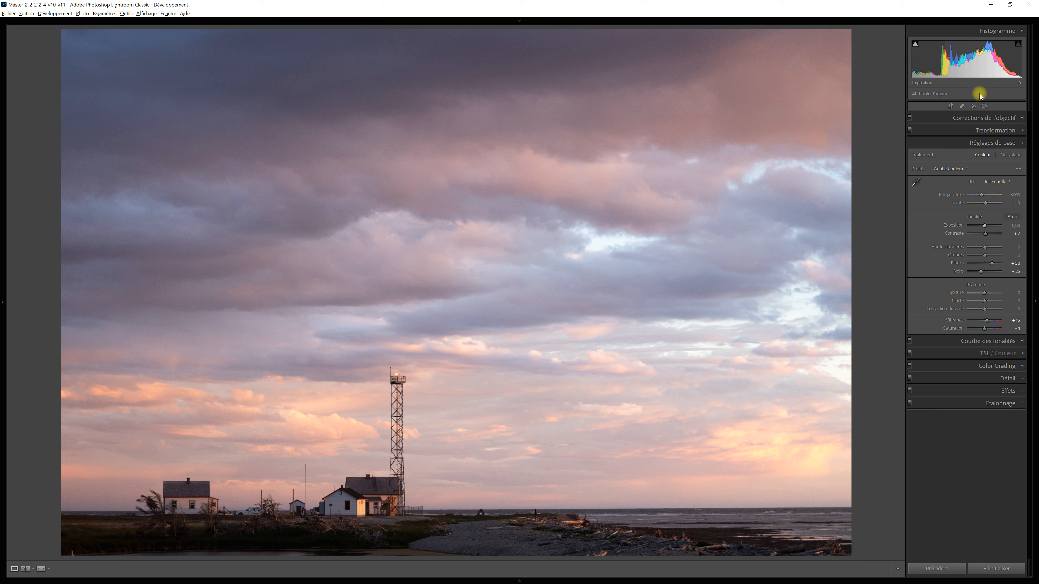
click(984, 107)
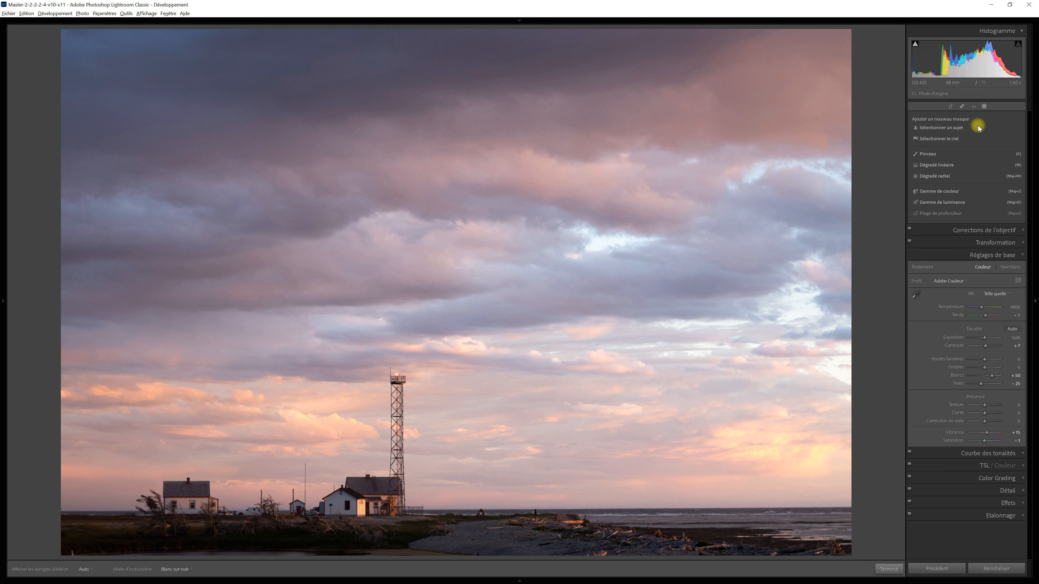
click(956, 138)
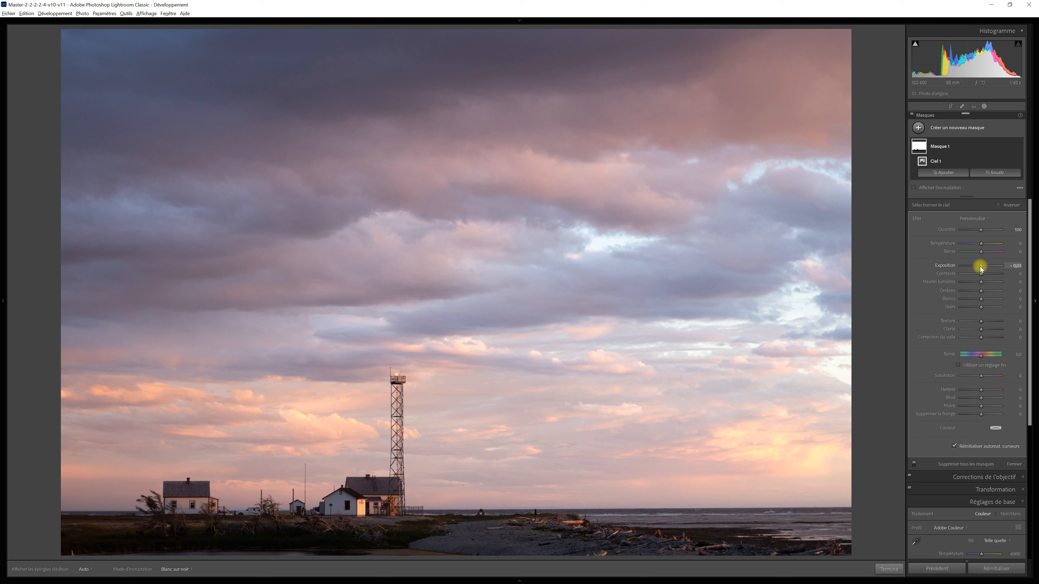
drag(980, 266, 976, 269)
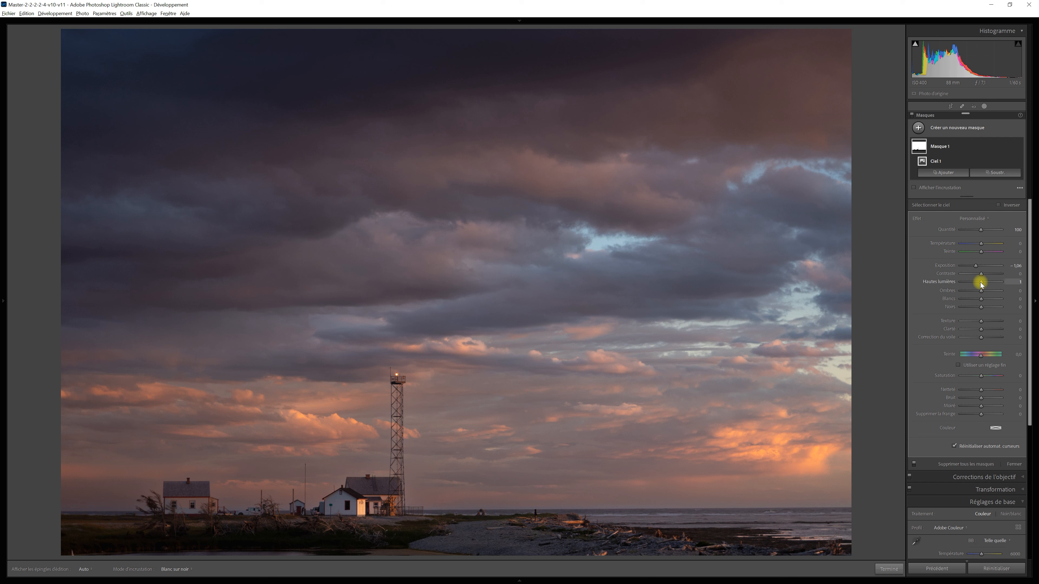
drag(981, 282, 988, 283)
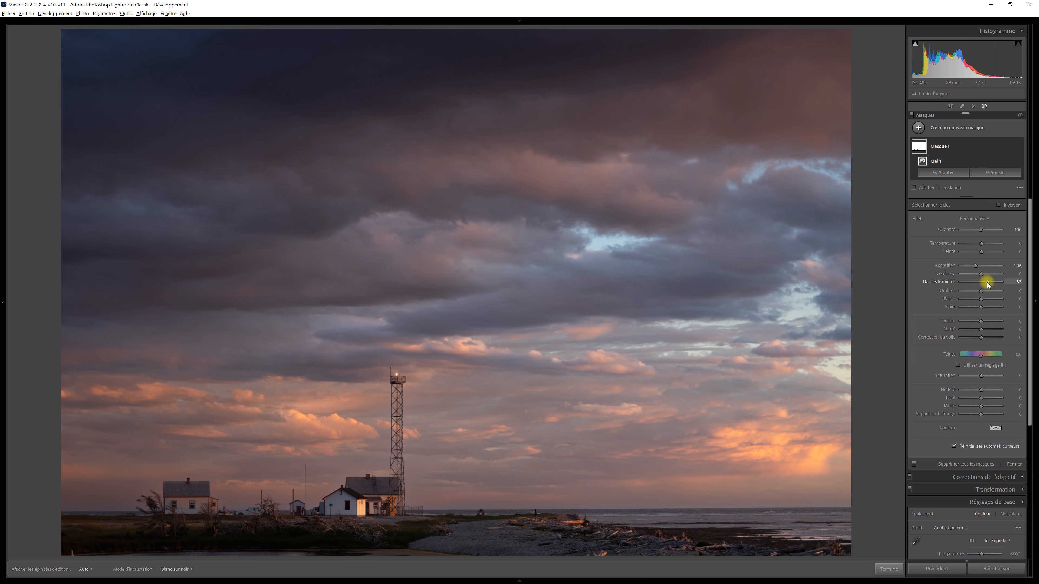
- Compare the saved snapshots "HL - 100" and "Exposition 1,06" of the sunset photo
key(F7)
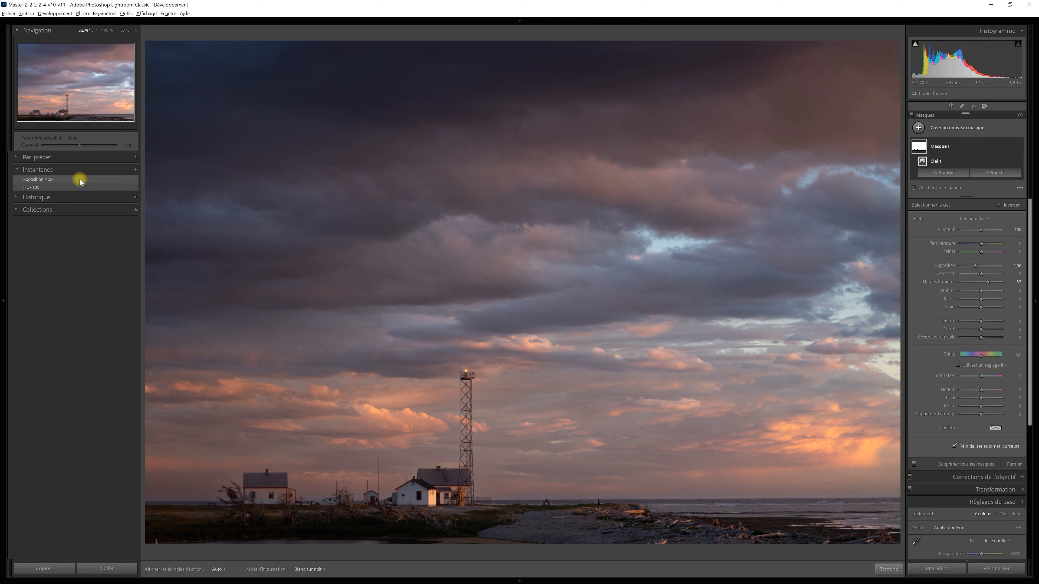
click(85, 187)
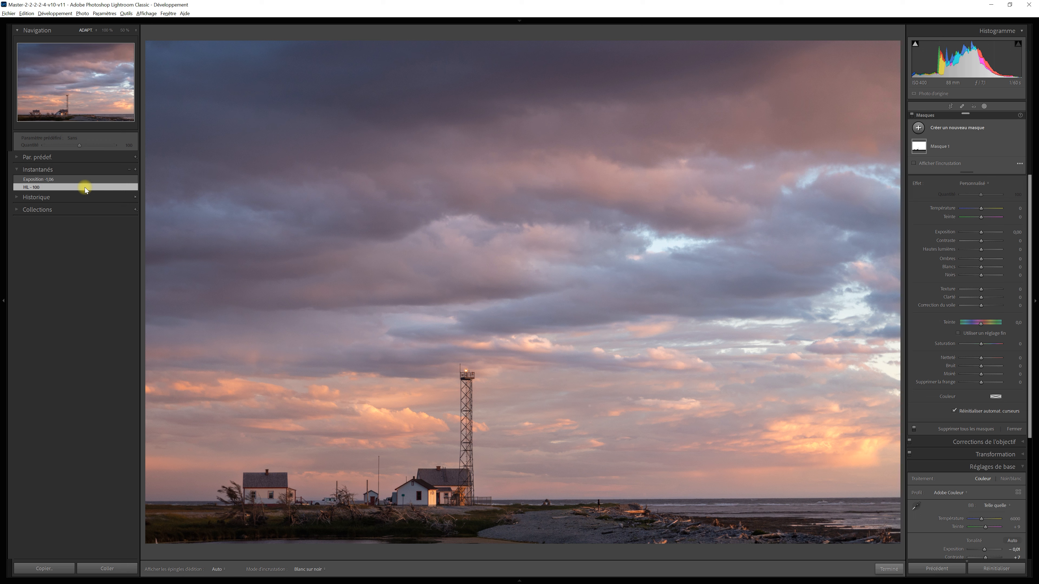
click(87, 181)
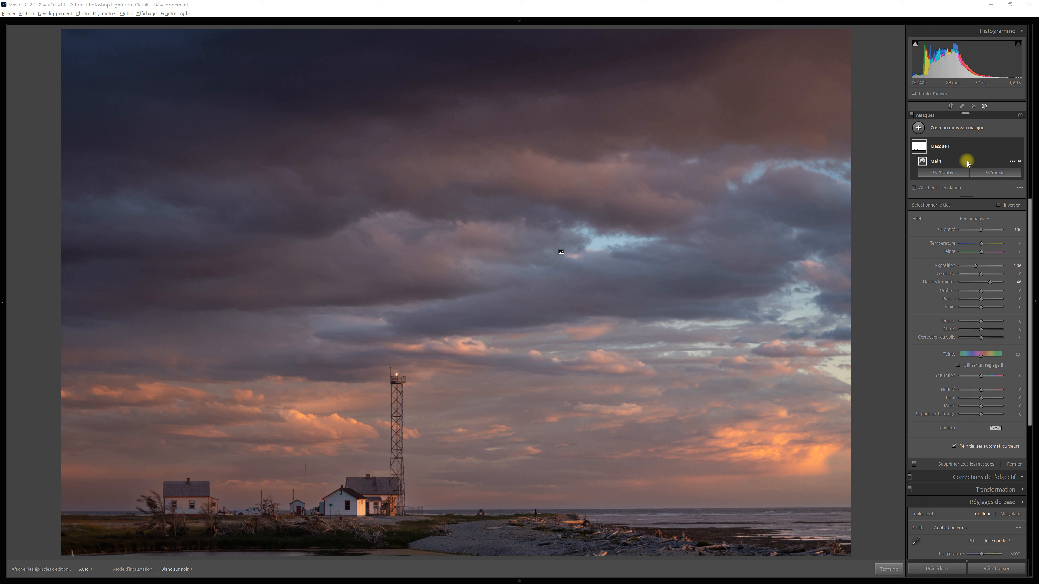
- Intersect the sky mask with a linear gradient that fades toward the ground, and raise its upper boundary above the tower
key(alt)
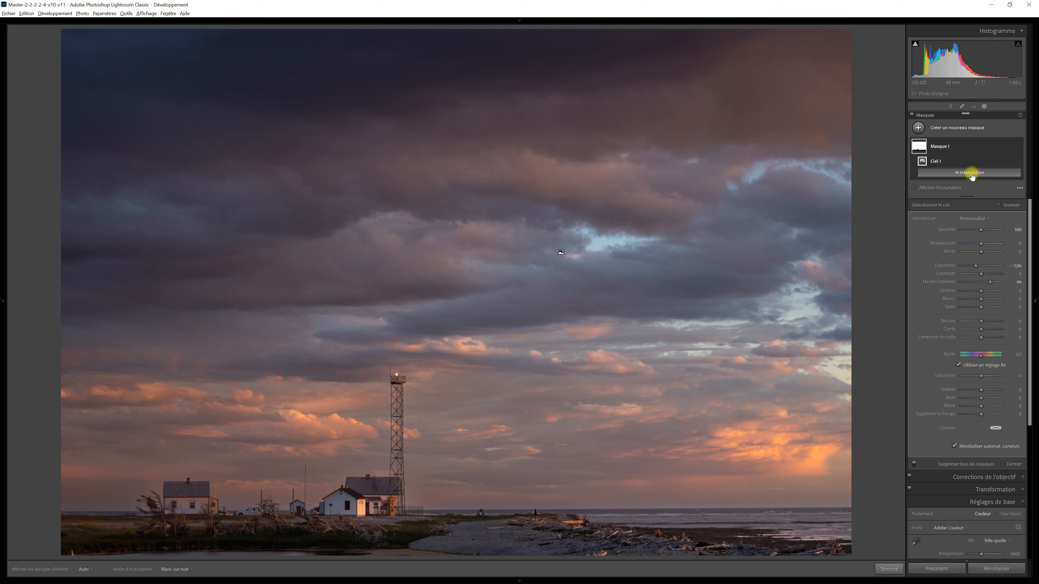
alt+click(977, 175)
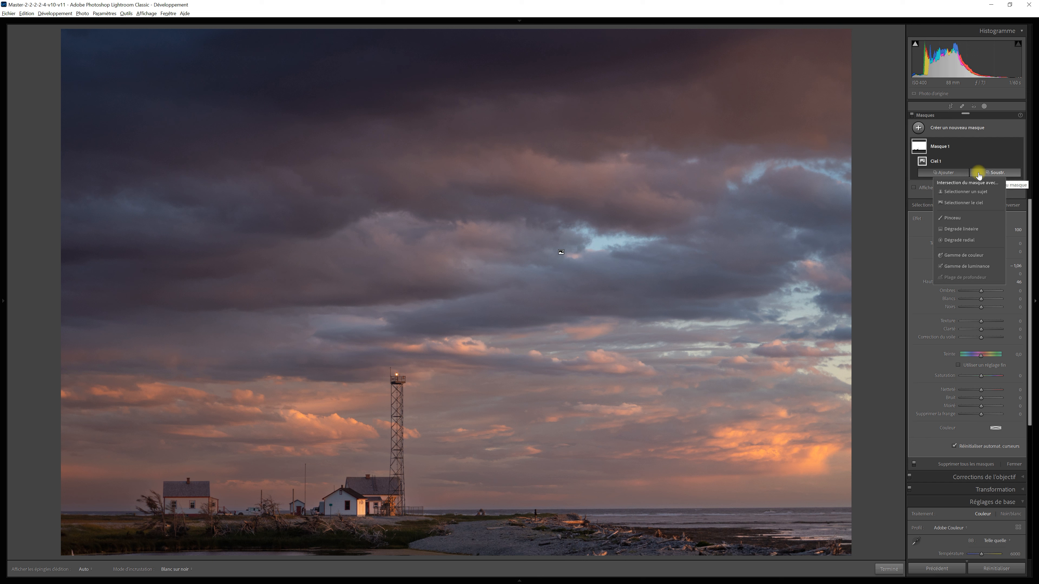
click(974, 229)
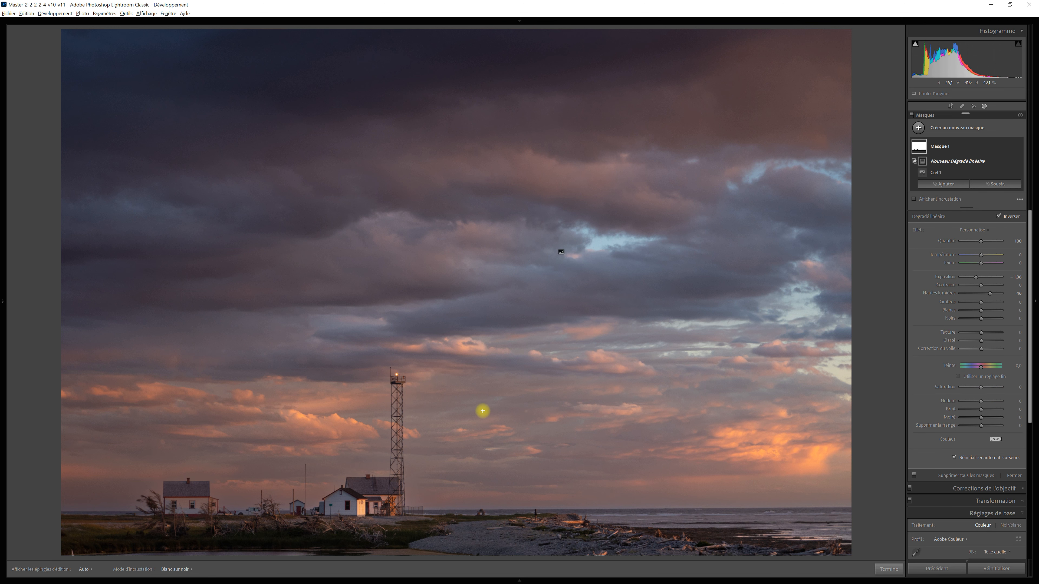
drag(483, 411, 504, 554)
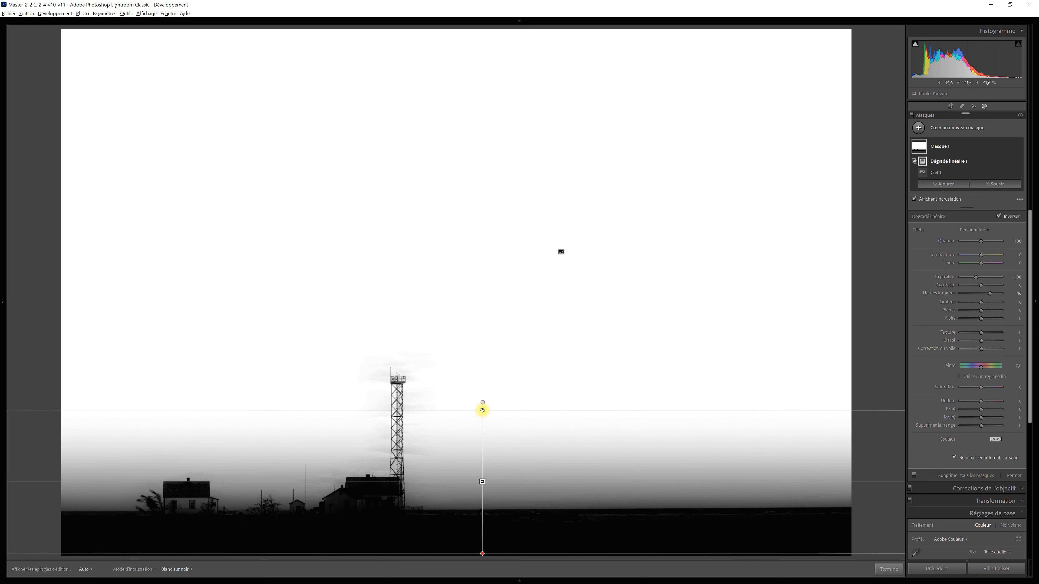
drag(482, 410, 479, 192)
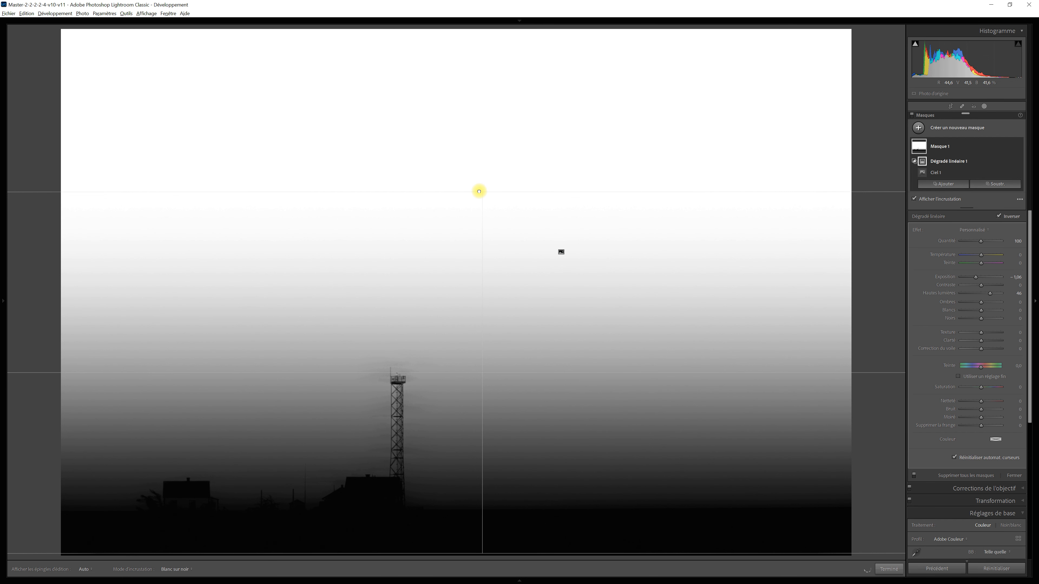
drag(479, 192, 488, 312)
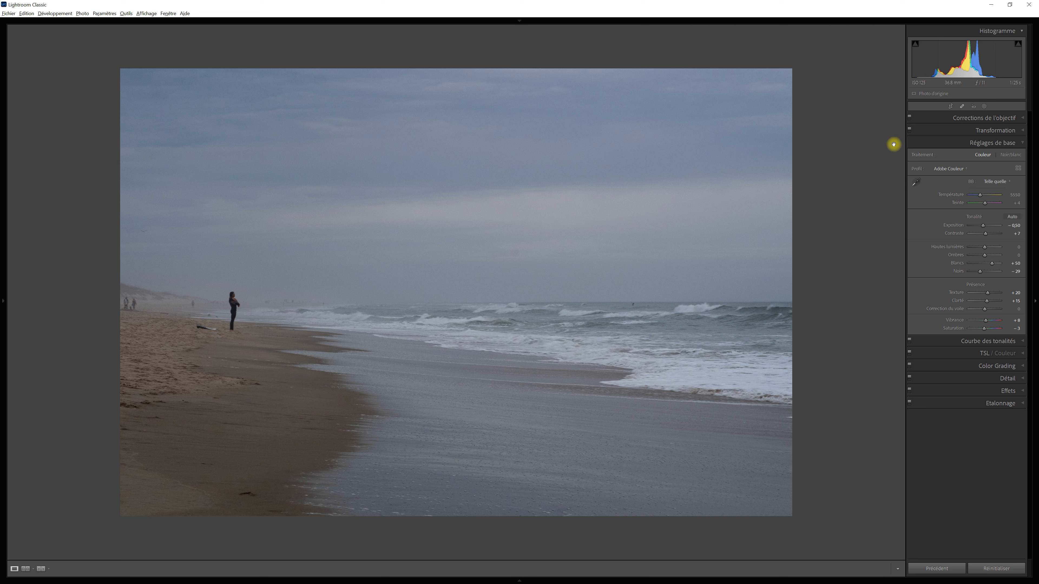
- On the beach photo, add a radial gradient centred beyond the photo's right edge, and stretch and tilt it over the bright cloud band
click(984, 106)
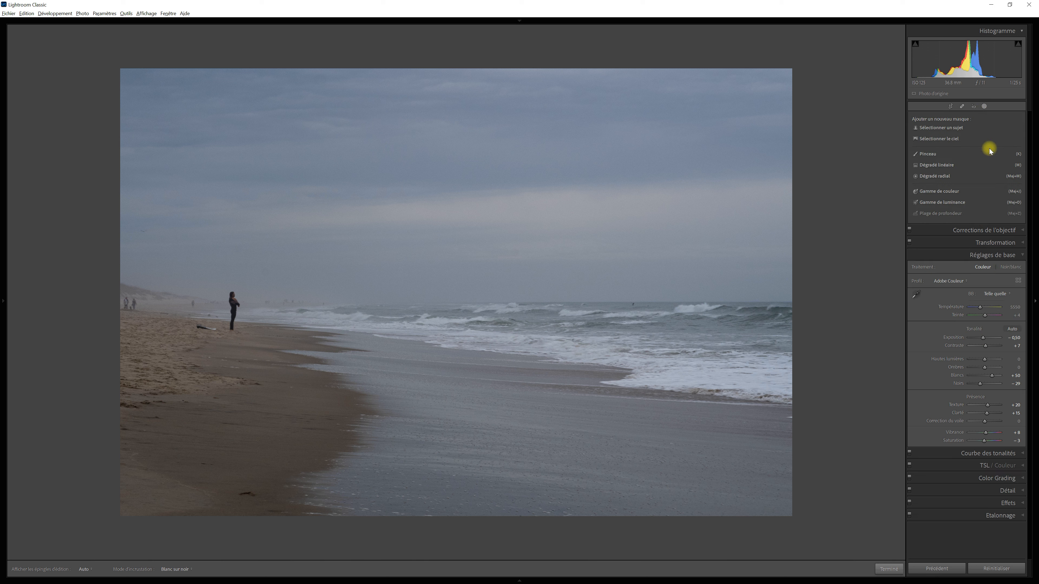
click(948, 177)
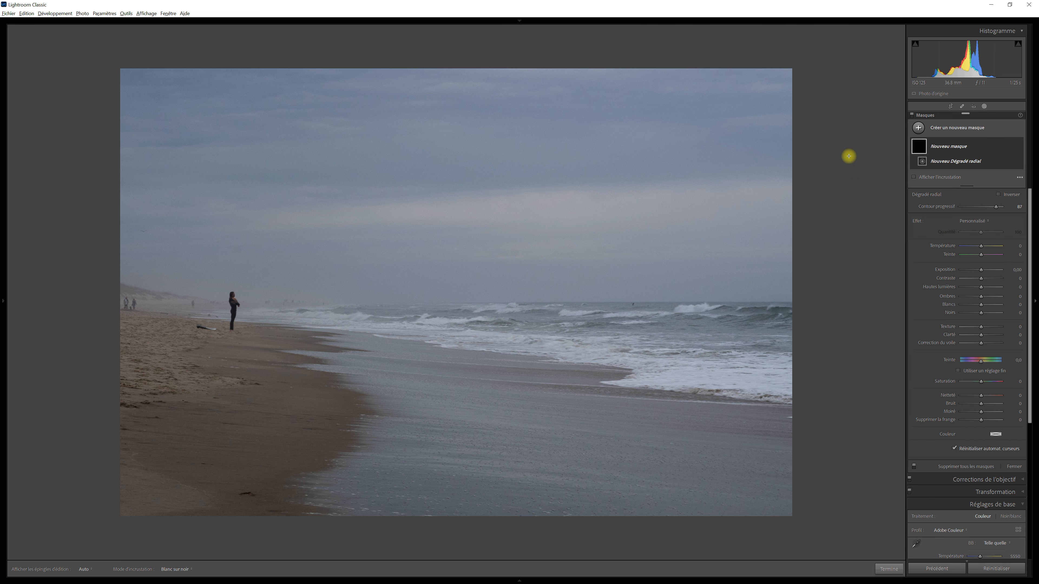
drag(841, 169, 898, 199)
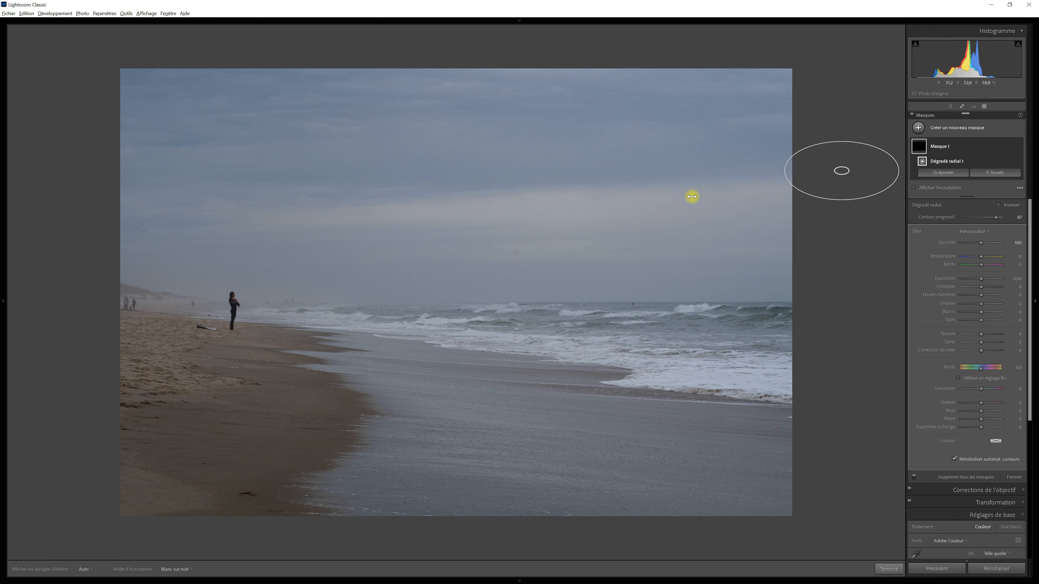
drag(692, 197, 570, 241)
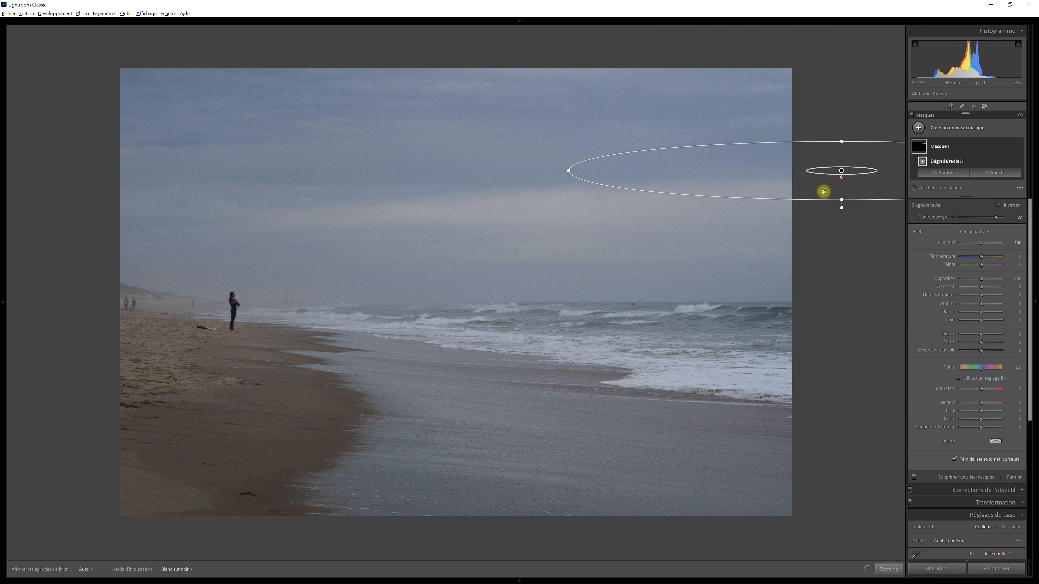
drag(823, 192, 824, 249)
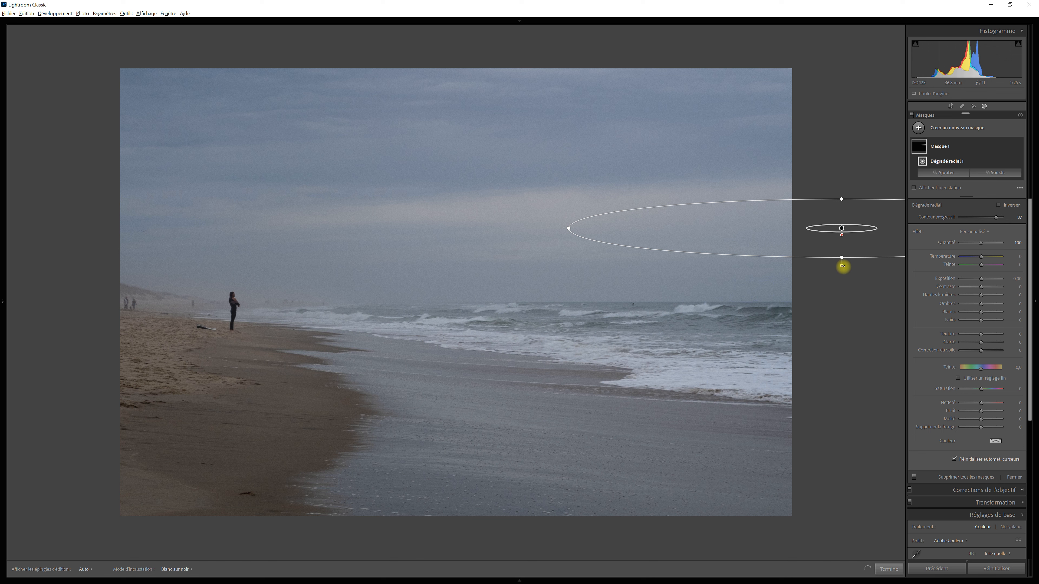
drag(845, 264, 840, 248)
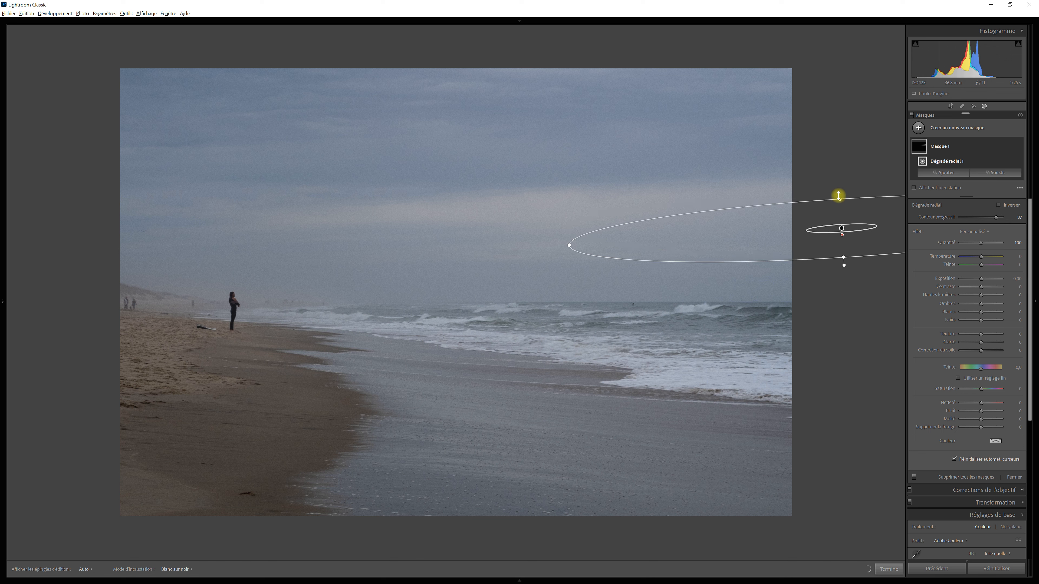
drag(840, 196, 831, 161)
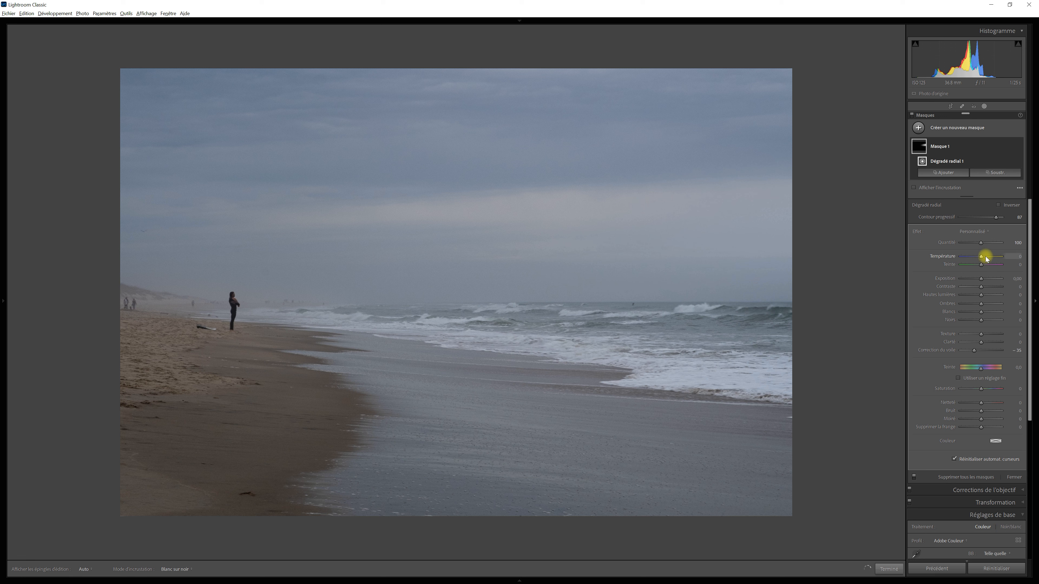
- Warm the radial gradient's light by setting its temperature to 56
drag(982, 258, 993, 258)
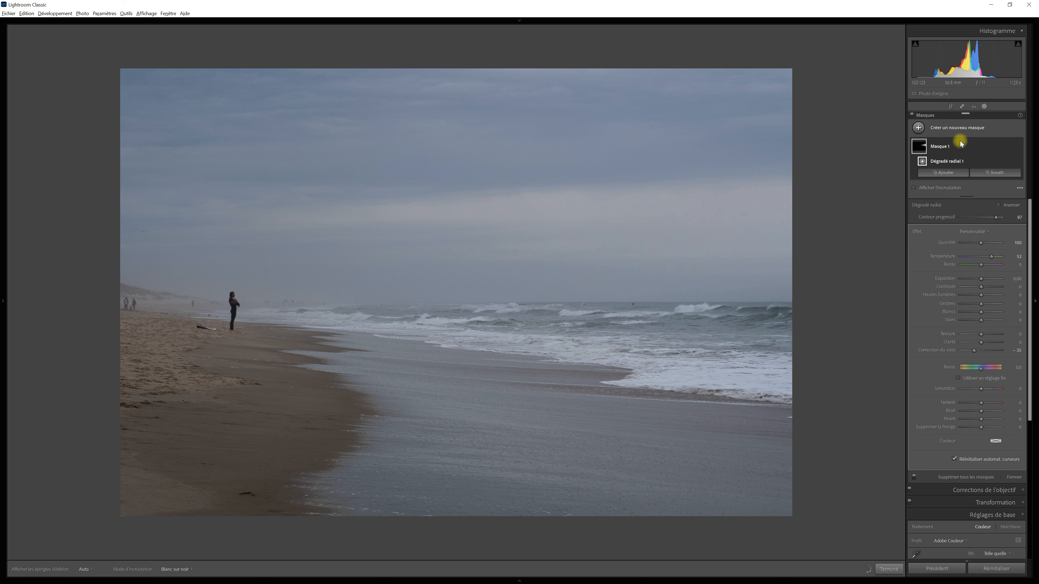
click(962, 151)
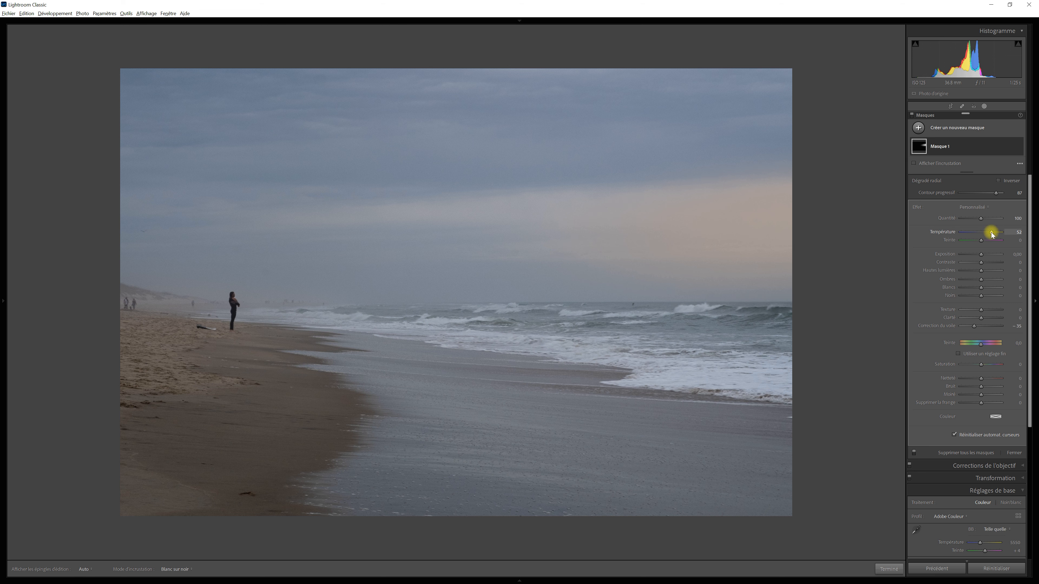
drag(992, 232, 993, 233)
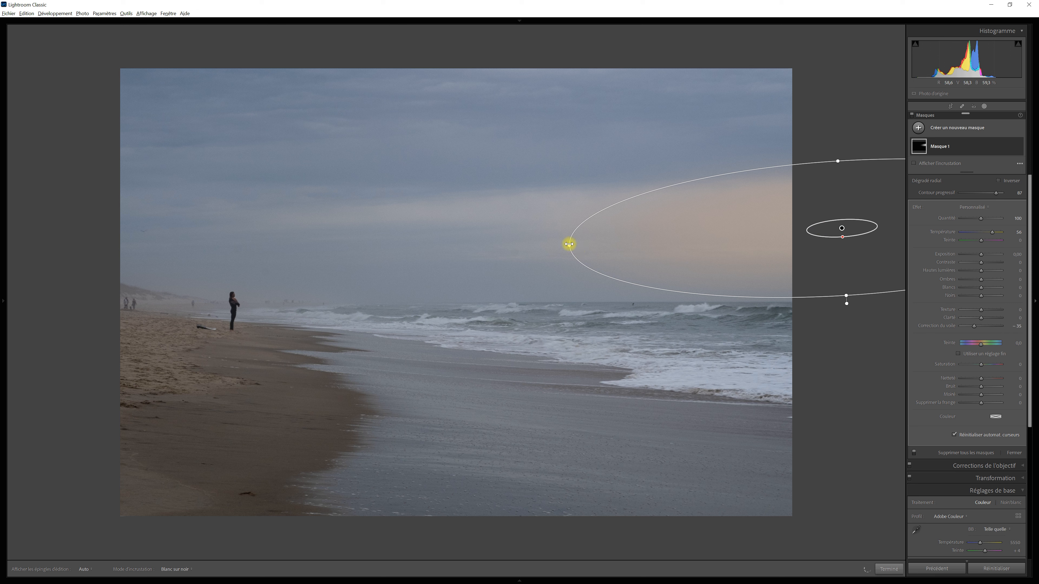
- Widen the radial gradient farther across the sky toward the standing figure, and slightly increase its feather
drag(530, 257, 417, 287)
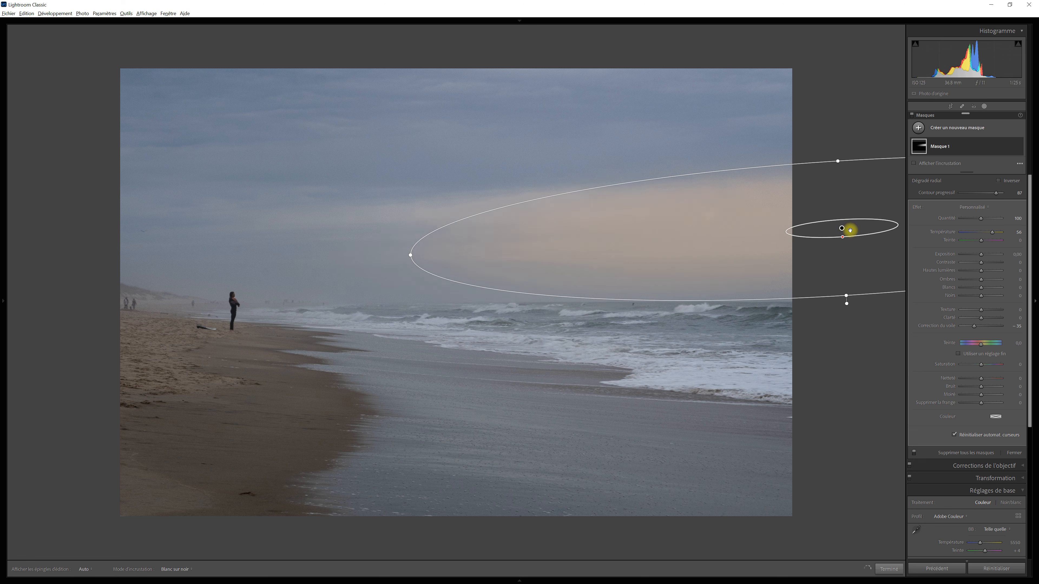
drag(859, 228, 862, 231)
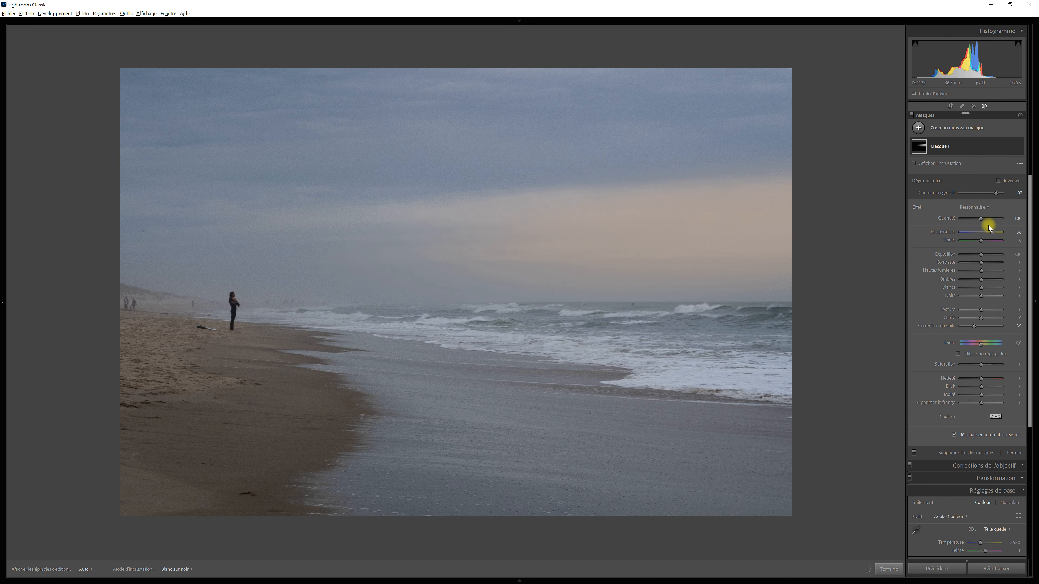
drag(997, 194, 1000, 194)
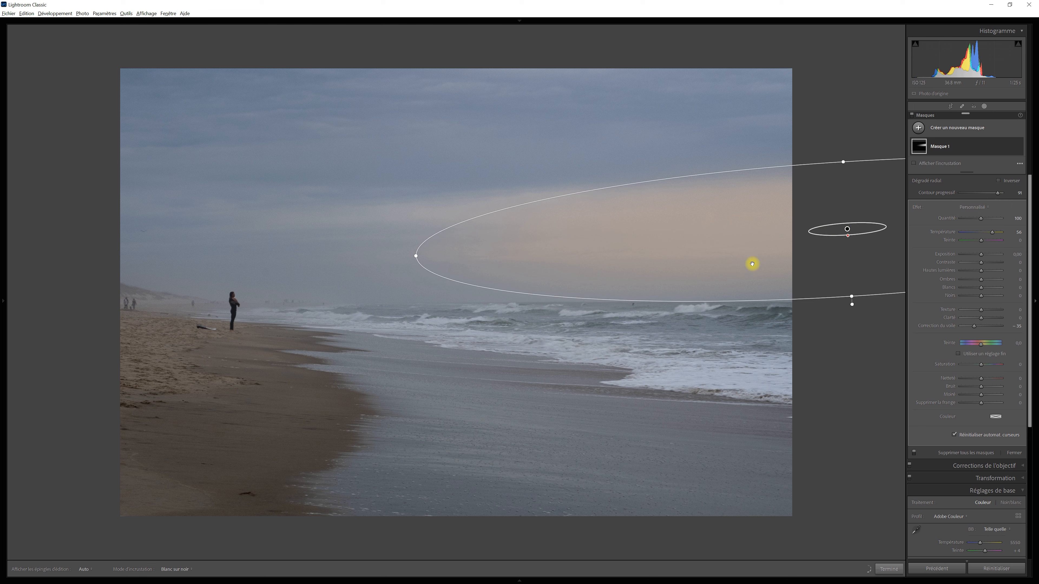
- Reposition the radial gradient beside the photo's right edge and refine its width and height over the sky above the sea
mouse_move(822, 230)
mouse_down()
mouse_move(816, 111)
mouse_move(805, 193)
mouse_move(814, 249)
mouse_move(810, 230)
mouse_up()
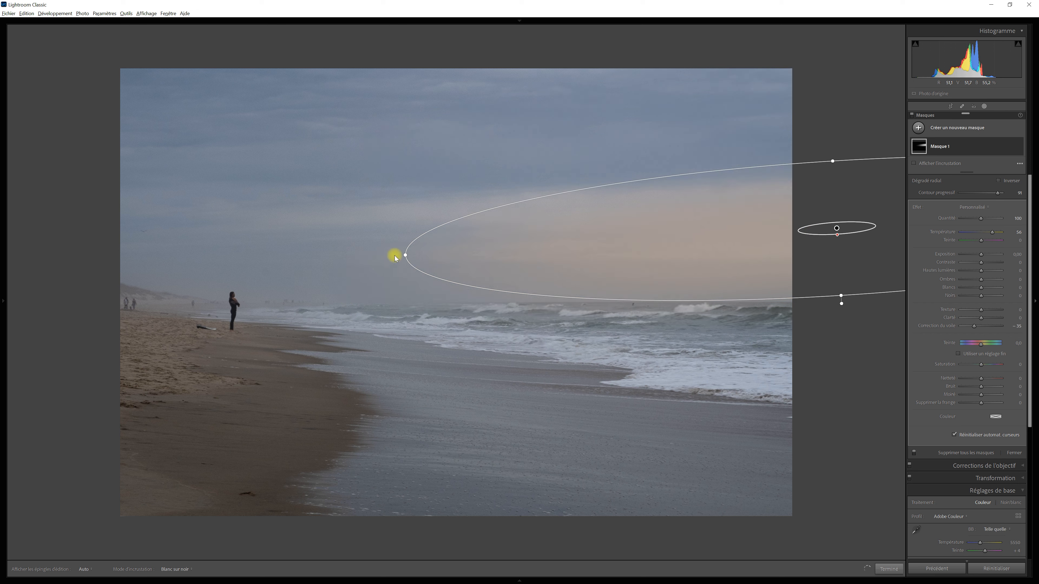
drag(403, 255, 244, 299)
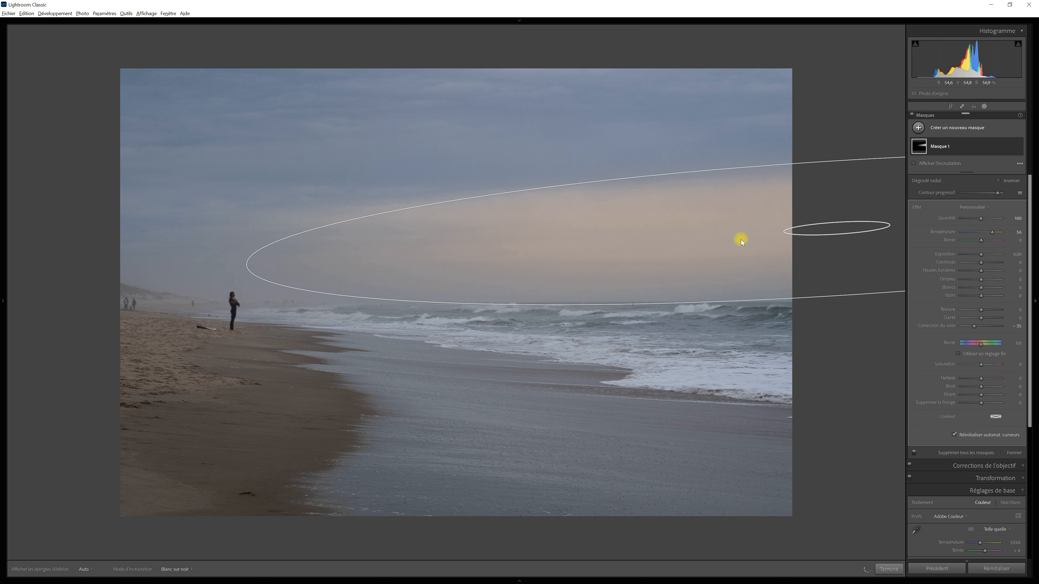
drag(864, 229, 888, 229)
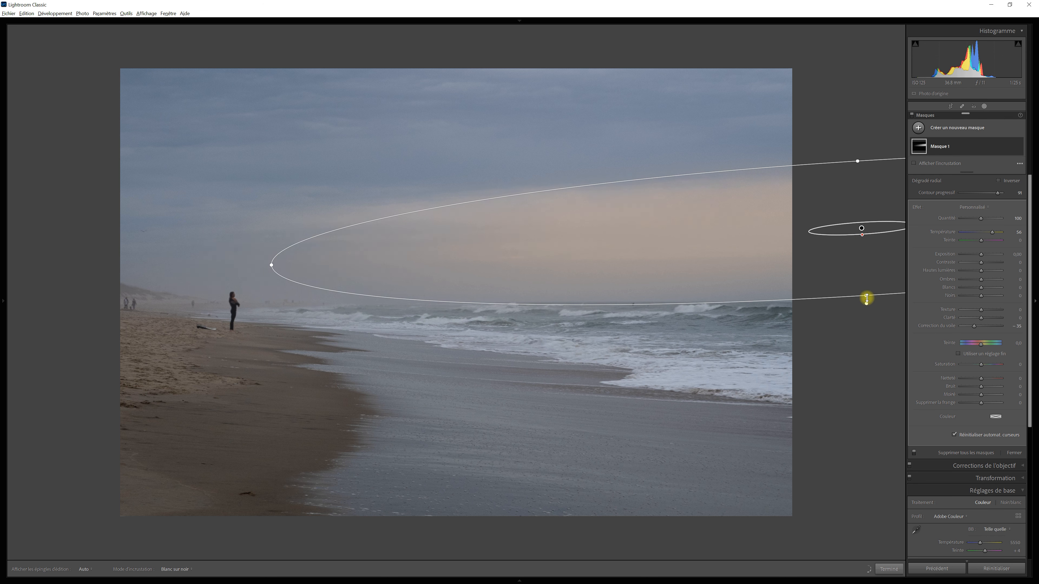
drag(865, 297, 868, 307)
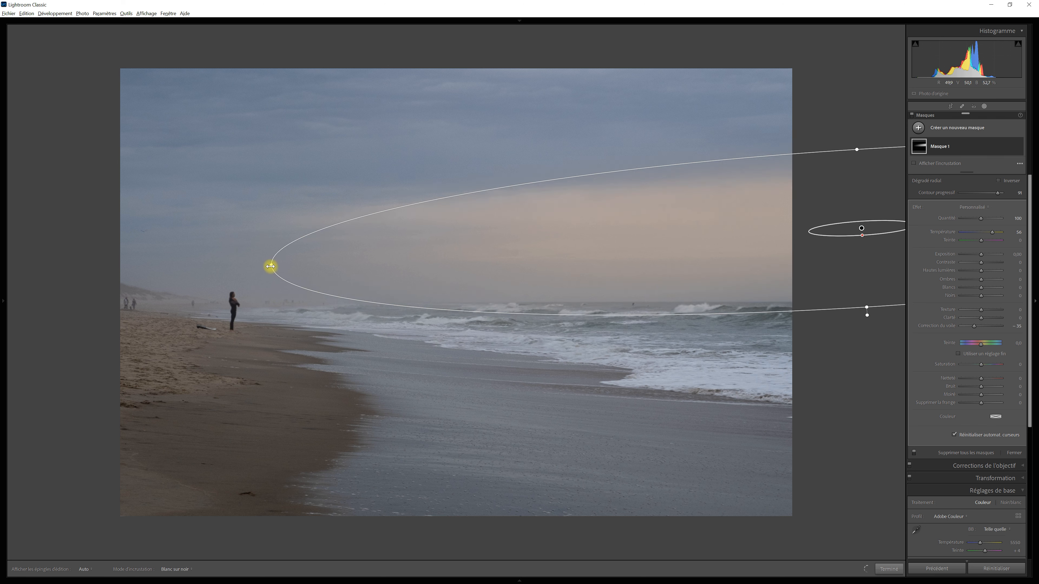
drag(270, 266, 540, 236)
drag(804, 200, 801, 189)
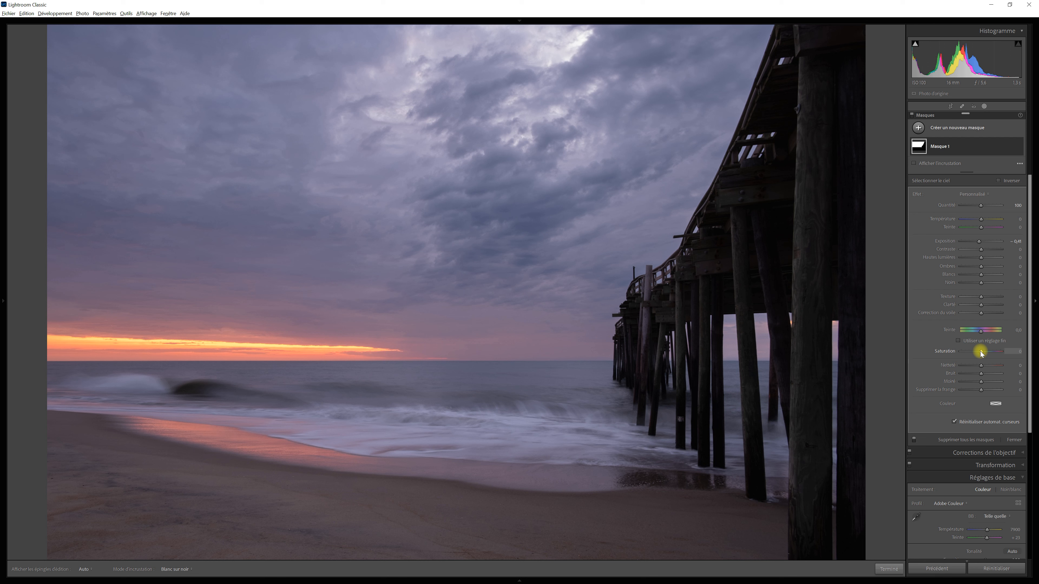
- Try a slight saturation increase on the pier photo's sky mask, and reset the saturation to its default
drag(984, 352, 986, 352)
double_click(955, 352)
- Add a second mask with a wide, flat radial gradient, and position it over the orange sunset band at the horizon
click(918, 128)
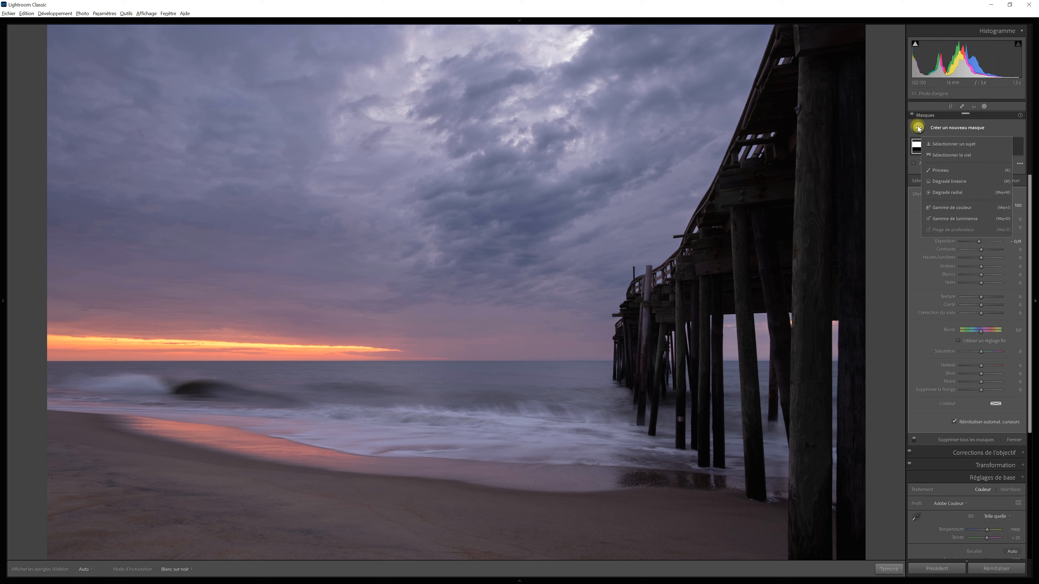
click(960, 193)
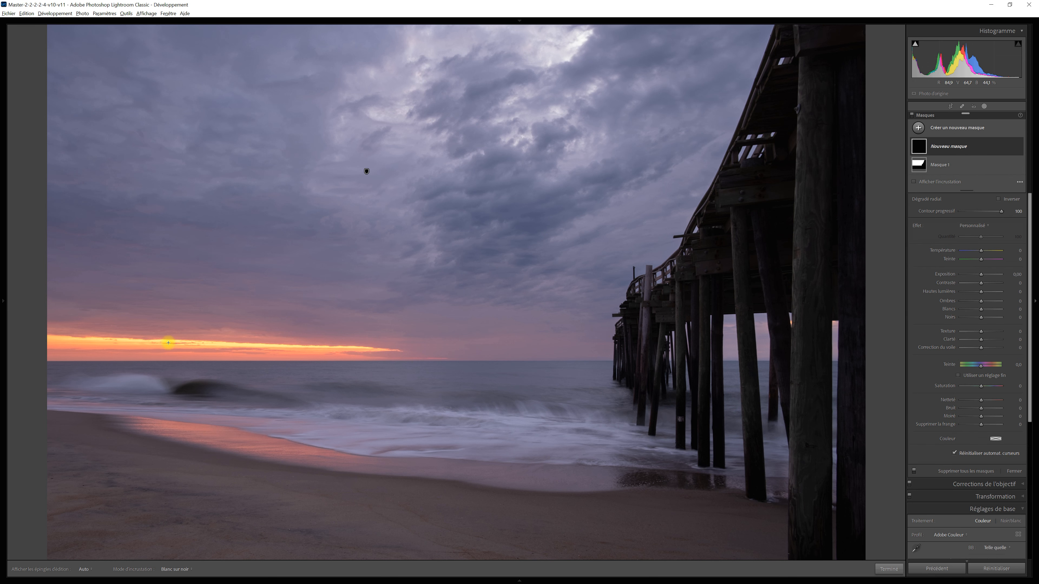
drag(167, 343, 436, 348)
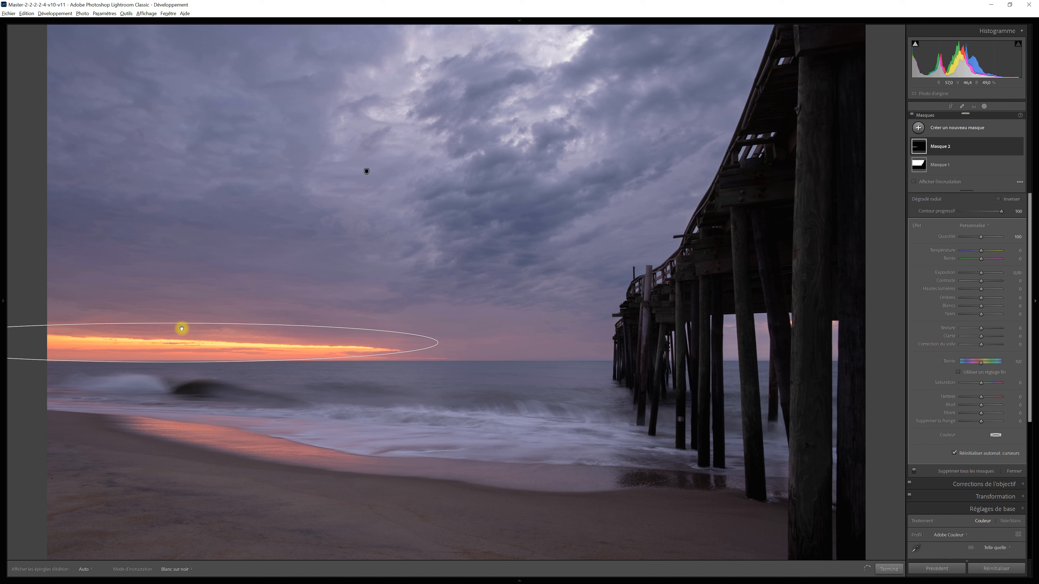
drag(167, 342, 210, 345)
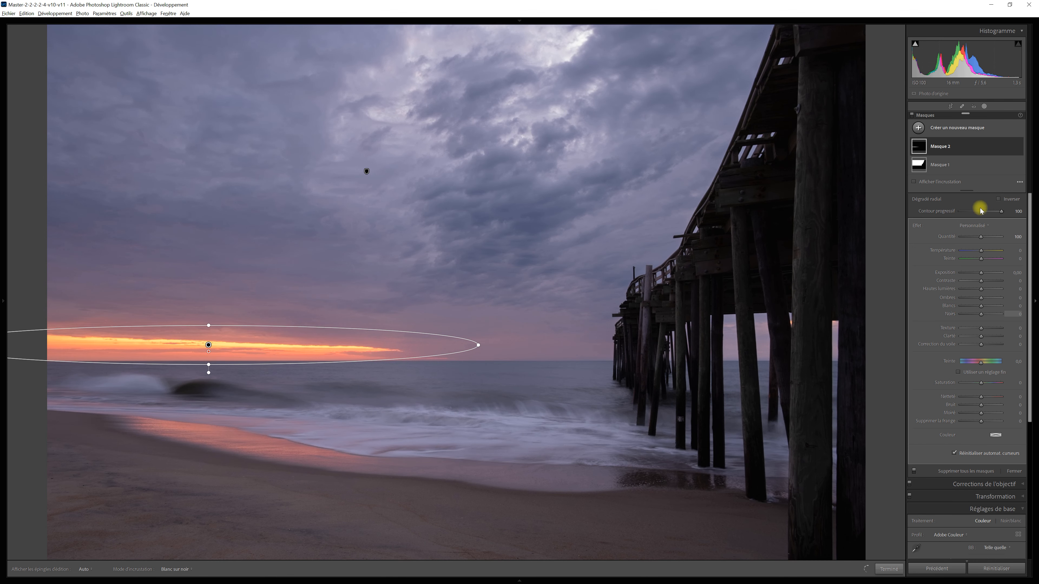